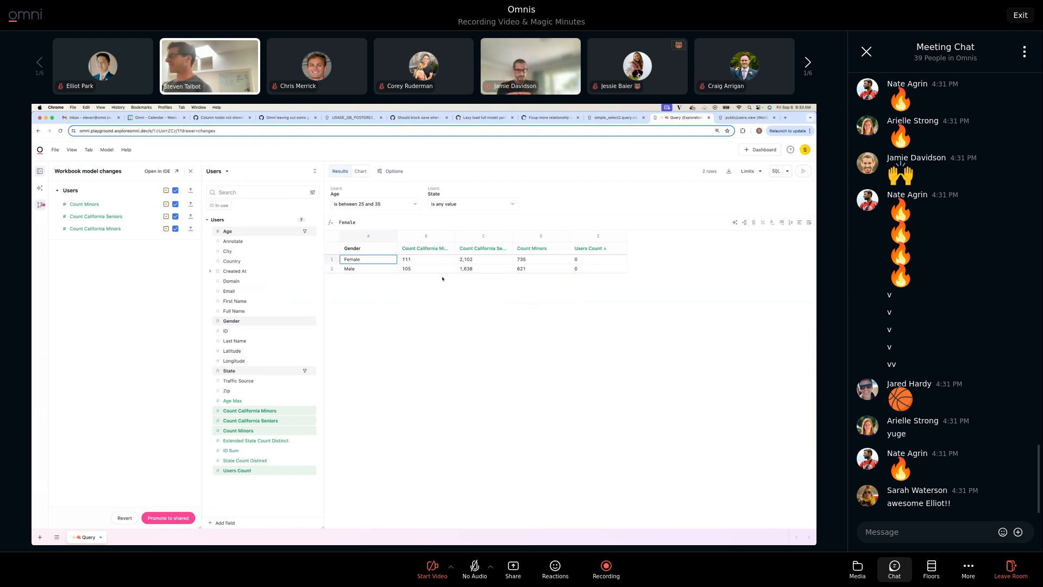
Step: Filter the query's users to the state New York and update the results
{"action": "left_click", "coordinate": [468, 205]}
{"action": "left_click", "coordinate": [455, 224]}
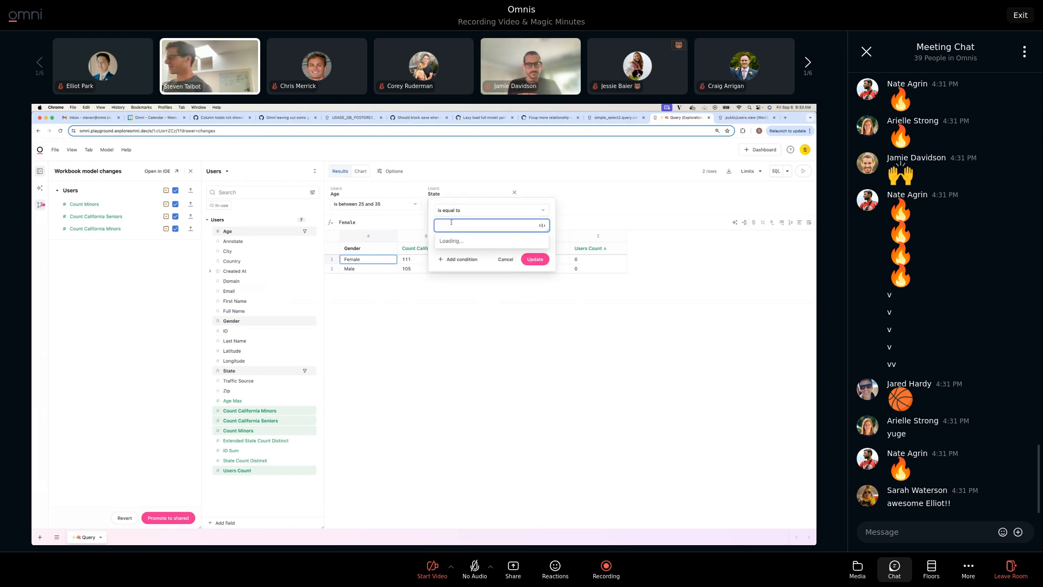
{"action": "type", "text": "New"}
{"action": "left_click", "coordinate": [441, 277]}
{"action": "left_click", "coordinate": [535, 263]}
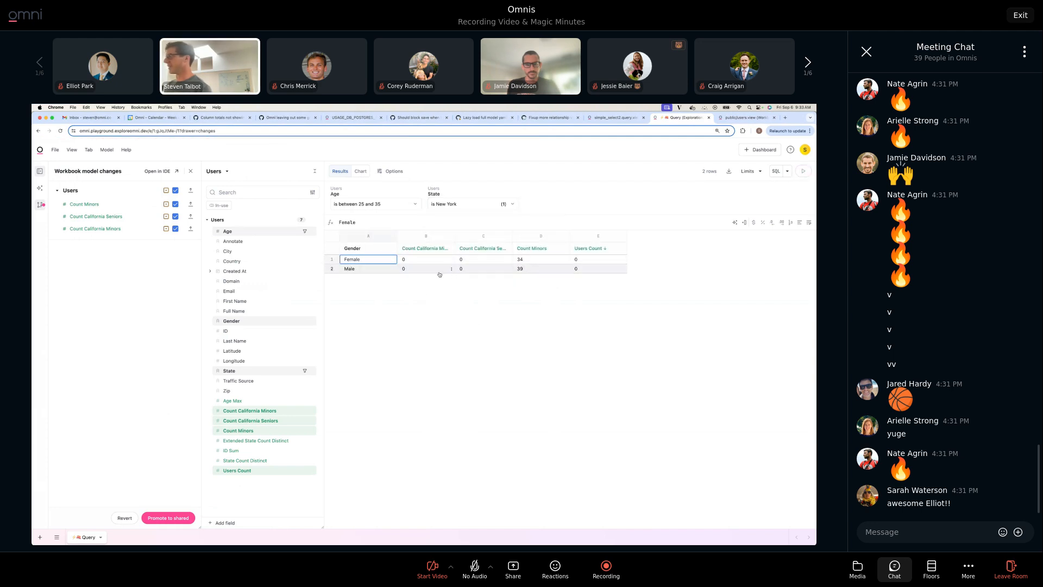
Step: In the users view model code, add cancel_query_filter: true under the state filter of count_california_seniors and copy that line
{"action": "left_click", "coordinate": [750, 118]}
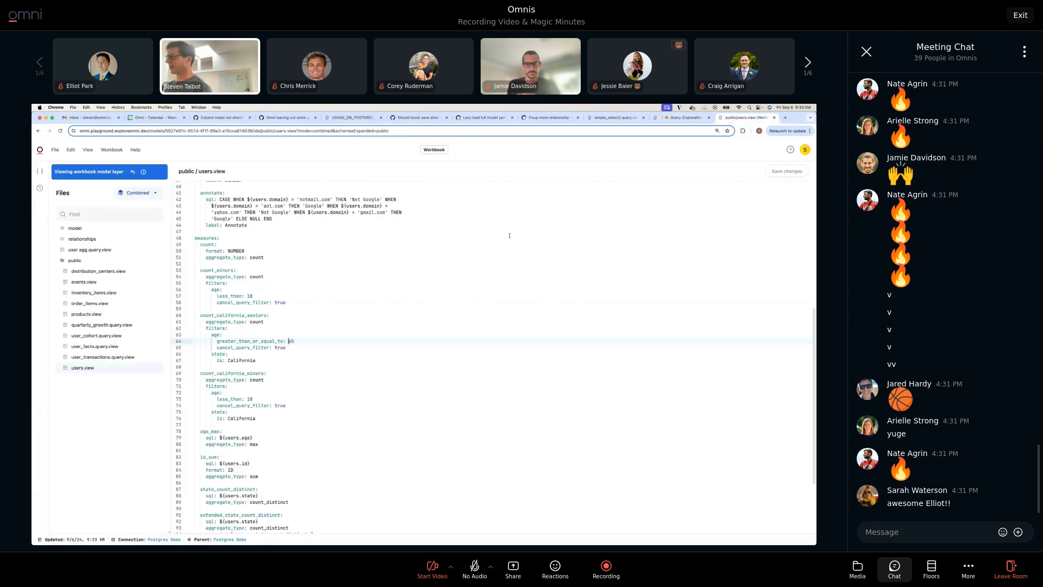
{"action": "left_click", "coordinate": [686, 117]}
{"action": "left_click", "coordinate": [745, 118]}
{"action": "left_click", "coordinate": [264, 358]}
{"action": "key", "text": "Return"}
{"action": "type", "text": "cancel_query_filter: true"}
{"action": "key", "text": "shift+super+Left"}
{"action": "key", "text": "super+c"}
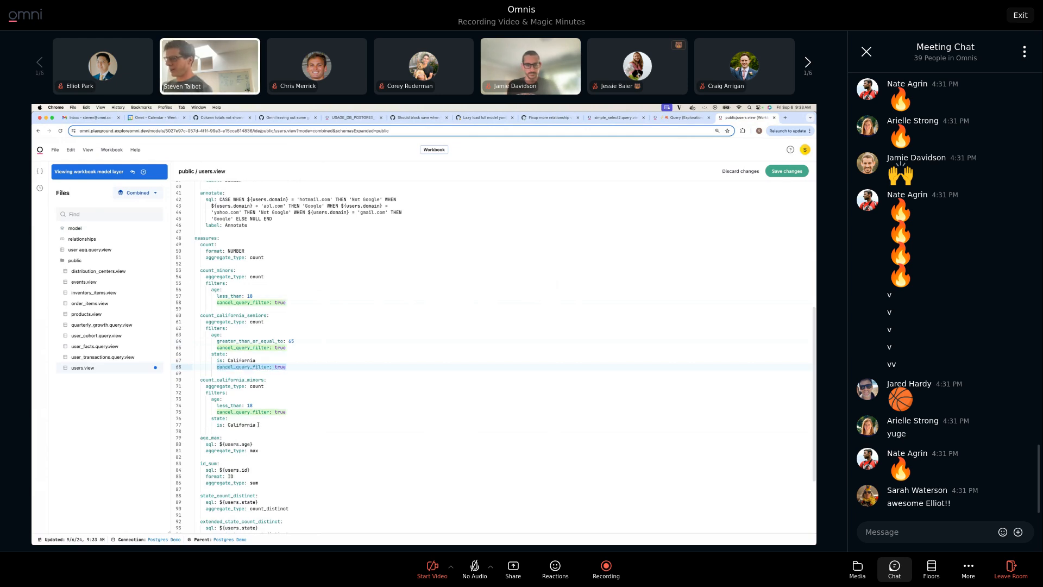
Step: Add the copied cancel_query_filter: true to the state filter of count_california_minors, save the model, and return to the query results
{"action": "left_click", "coordinate": [263, 425]}
{"action": "key", "text": "Return"}
{"action": "key", "text": "super+v"}
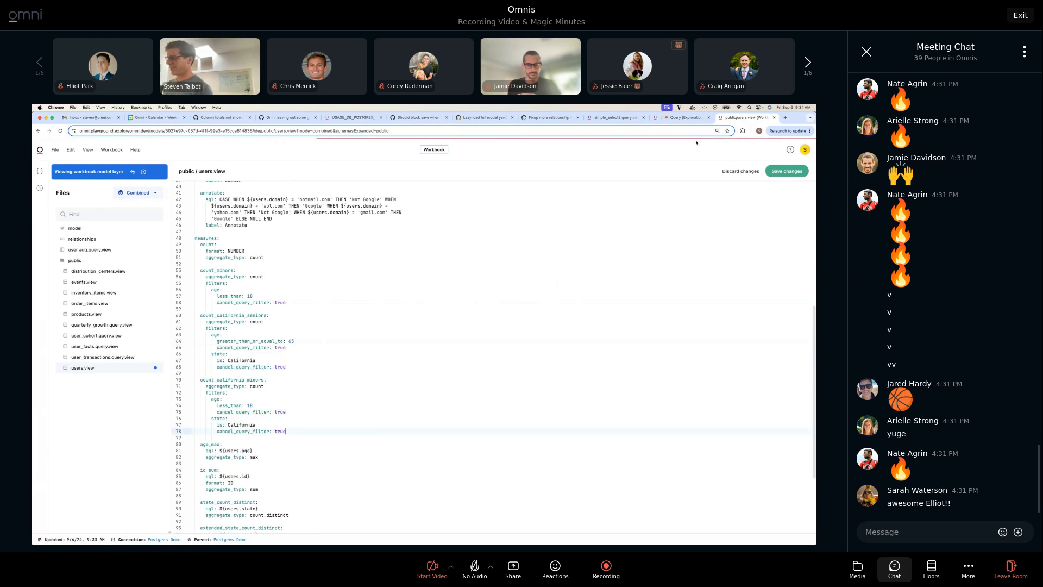
{"action": "key", "text": "super+s"}
{"action": "left_click", "coordinate": [677, 117]}
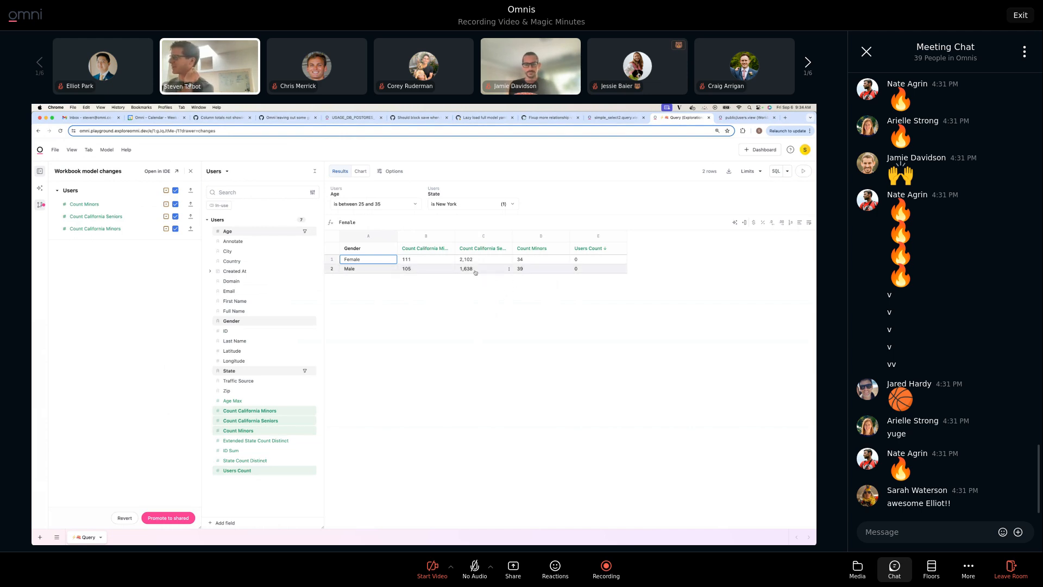
Step: Add the line cancel_all_query_filters: true above the filters of the count_minors measure in the users view model code
{"action": "left_click", "coordinate": [743, 118]}
{"action": "left_click", "coordinate": [276, 278]}
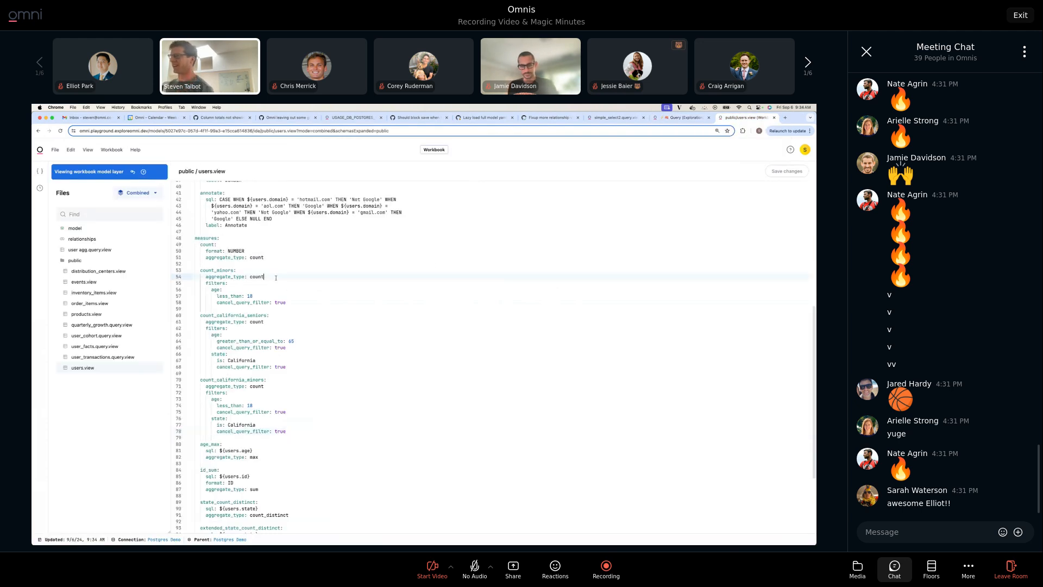
{"action": "key", "text": "Return"}
{"action": "type", "text": "ca"}
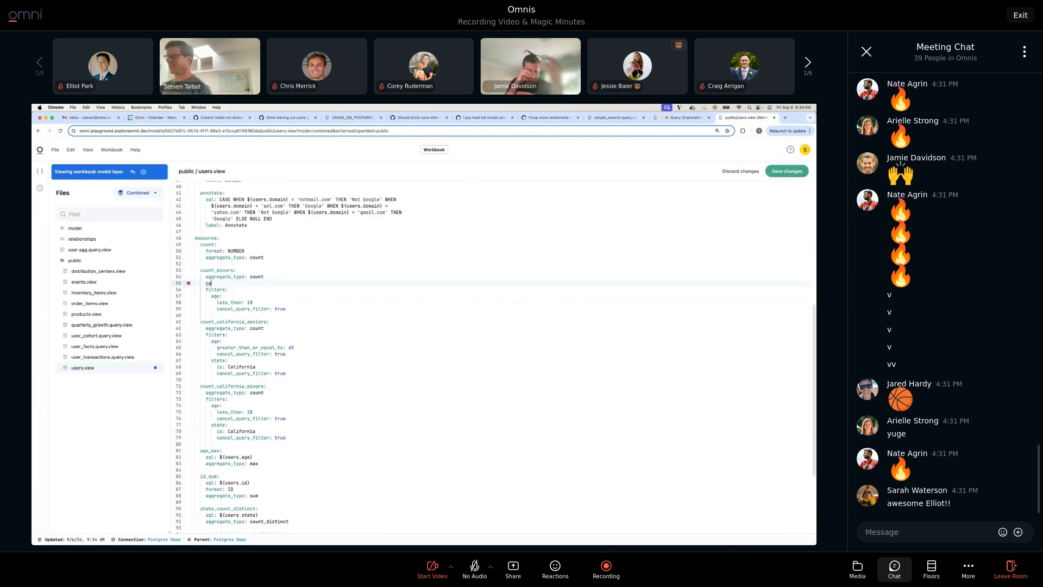
{"action": "type", "text": "nc"}
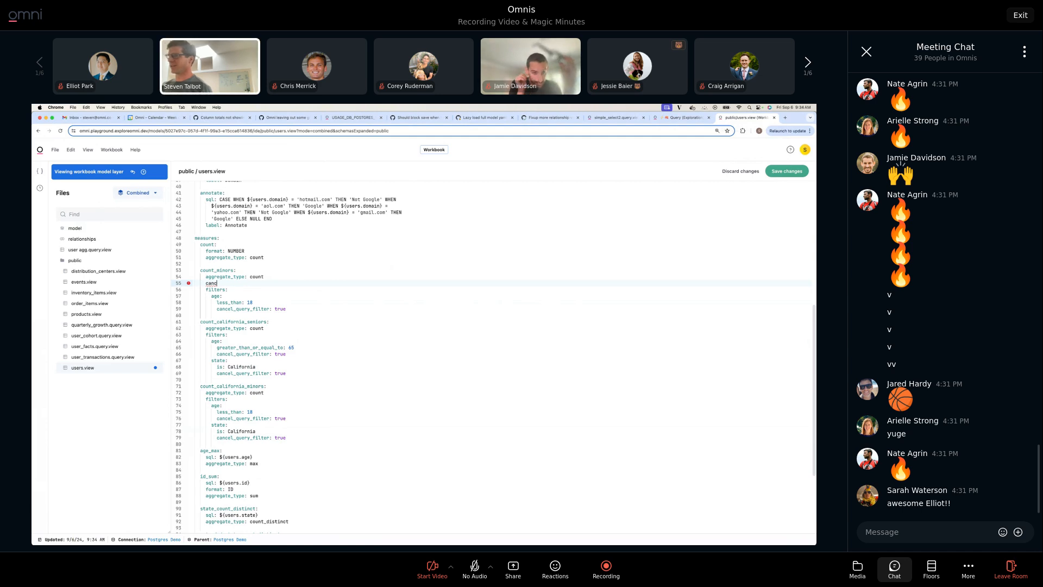
{"action": "type", "text": "el_all_query_filtter"}
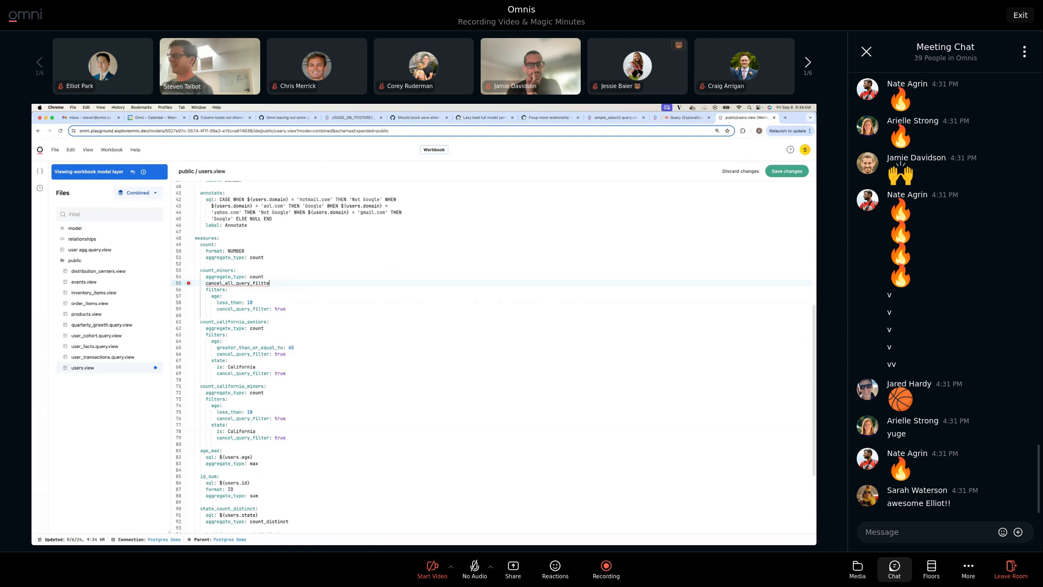
{"action": "type", "text": ": true"}
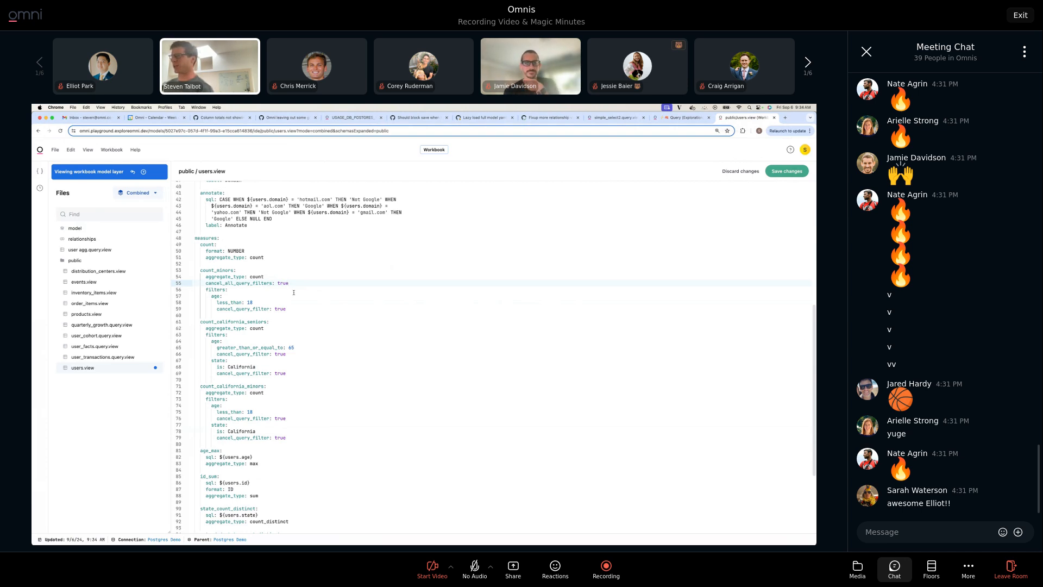
{"action": "left_click", "coordinate": [280, 293]}
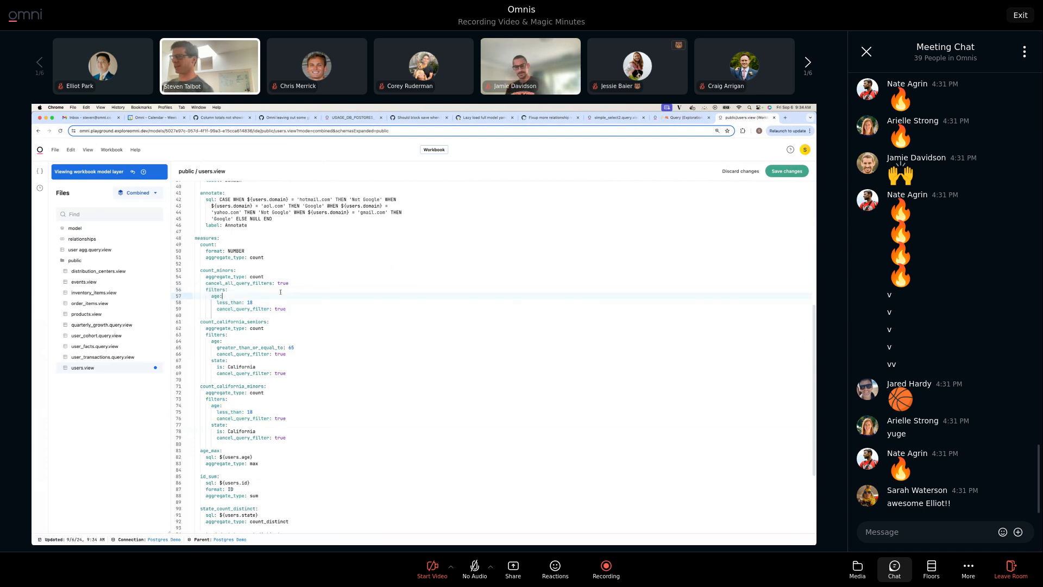
{"action": "double_click", "coordinate": [260, 284]}
{"action": "left_click", "coordinate": [305, 283]}
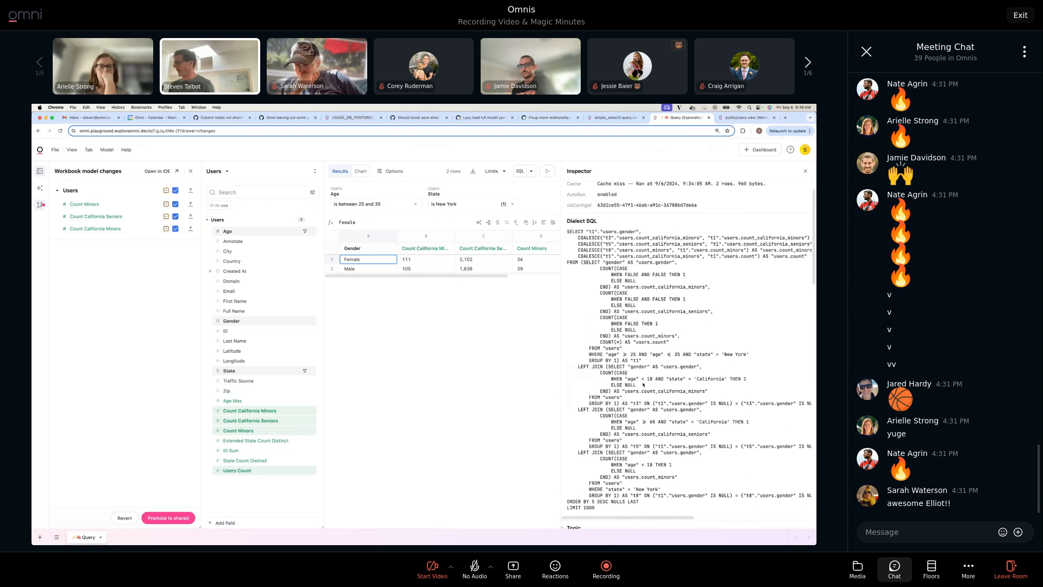
Step: Examine the query's generated dialect SQL, including the joined subqueries for the filtered count measures
{"action": "scroll", "coordinate": [634, 420], "scroll_direction": "right", "scroll_amount": 5}
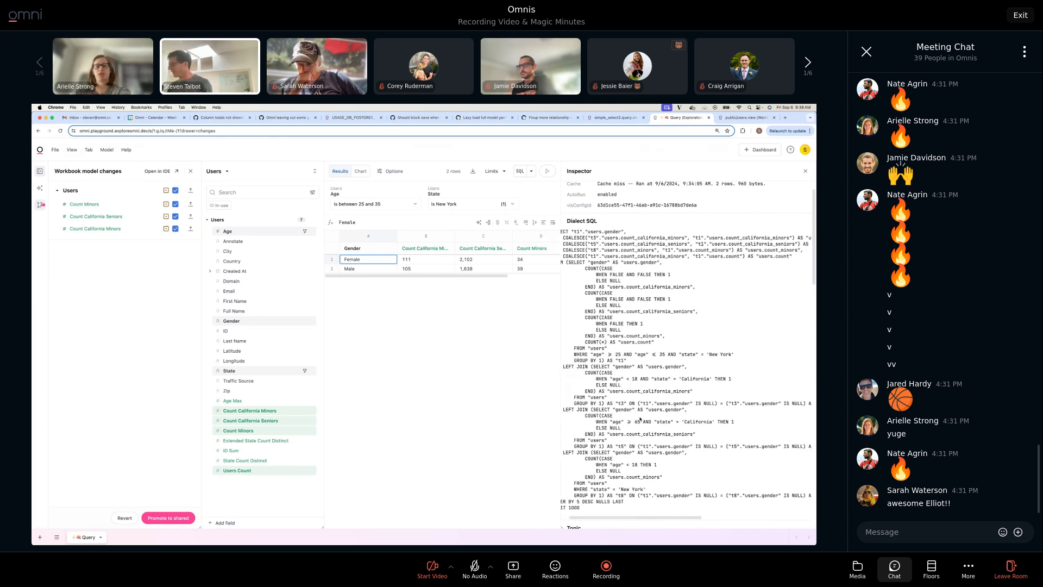
{"action": "scroll", "coordinate": [640, 419], "scroll_direction": "right", "scroll_amount": 3}
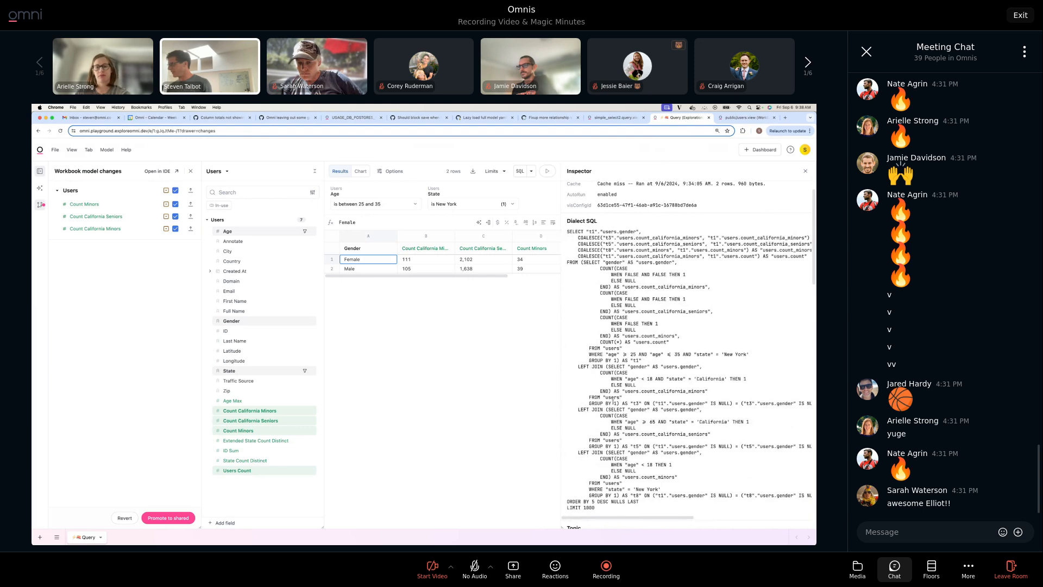